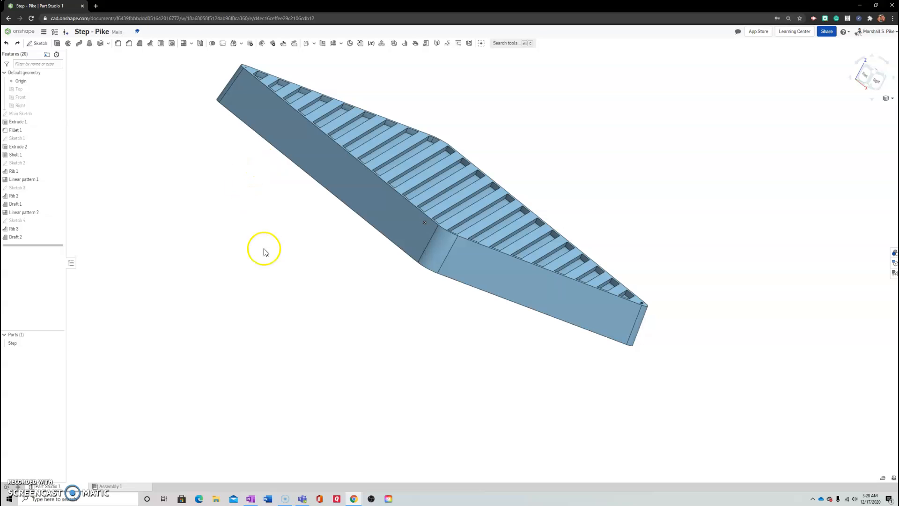
- Start a new sketch on the step's flat end face and view the face straight on
key("shift+s")
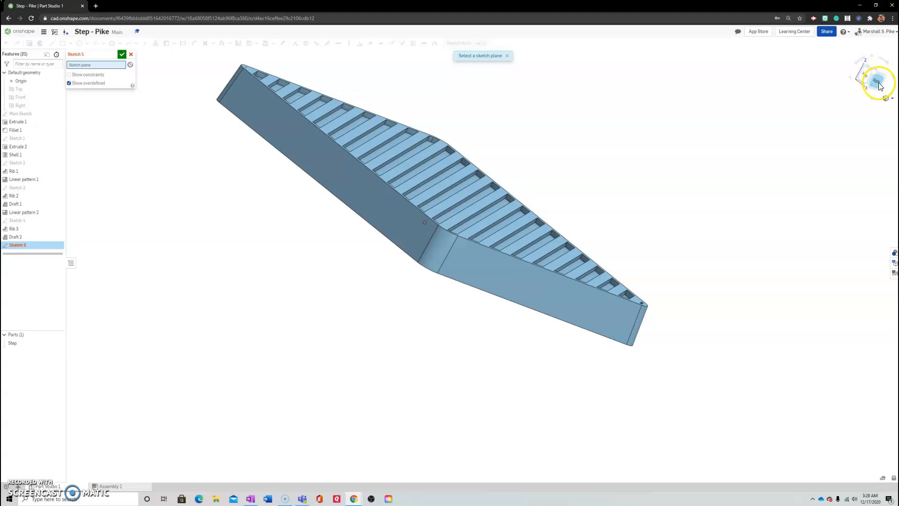
left_click(511, 281)
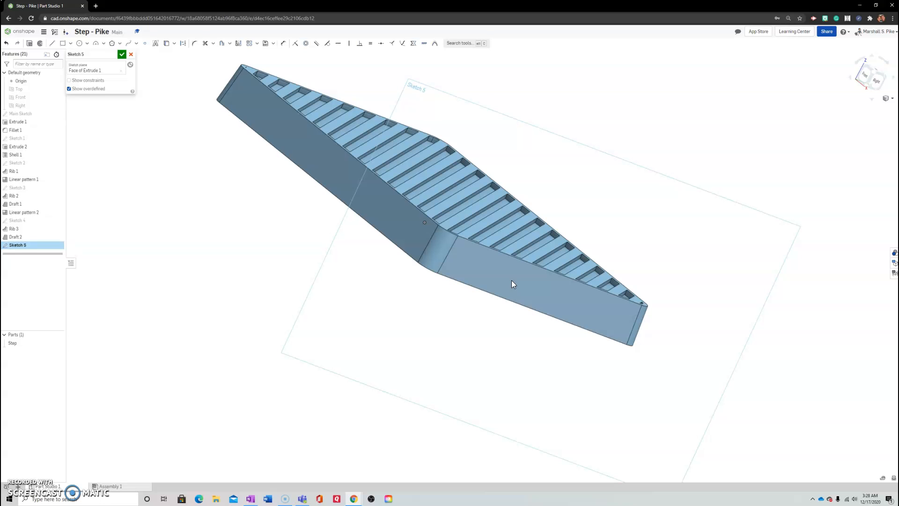
key("n")
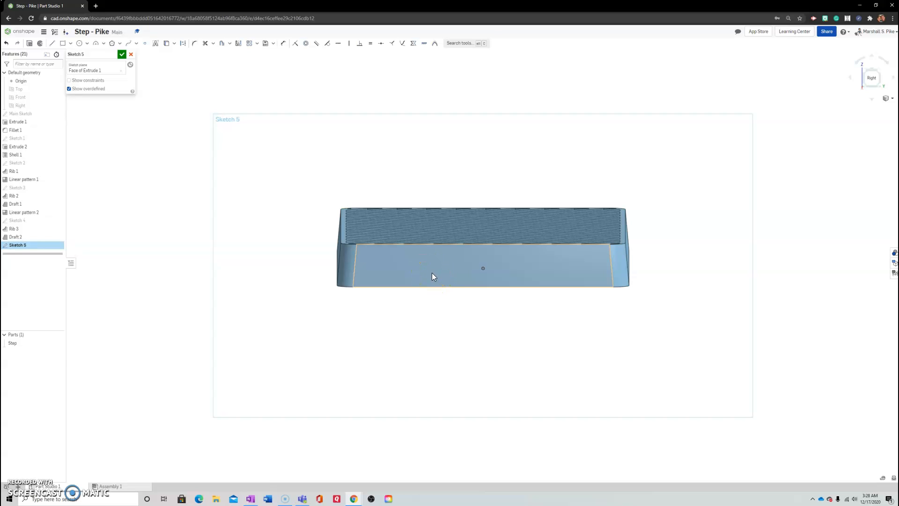
scroll(461, 273, "up", 3)
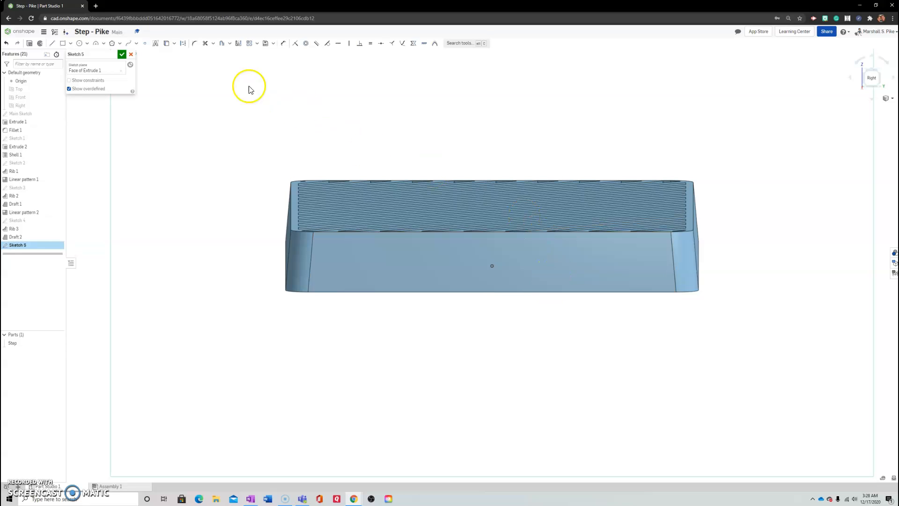
- Place one sketch point vertically aligned above the origin and a second horizontally aligned with it near the face's left end, checking their constraints
left_click(145, 45)
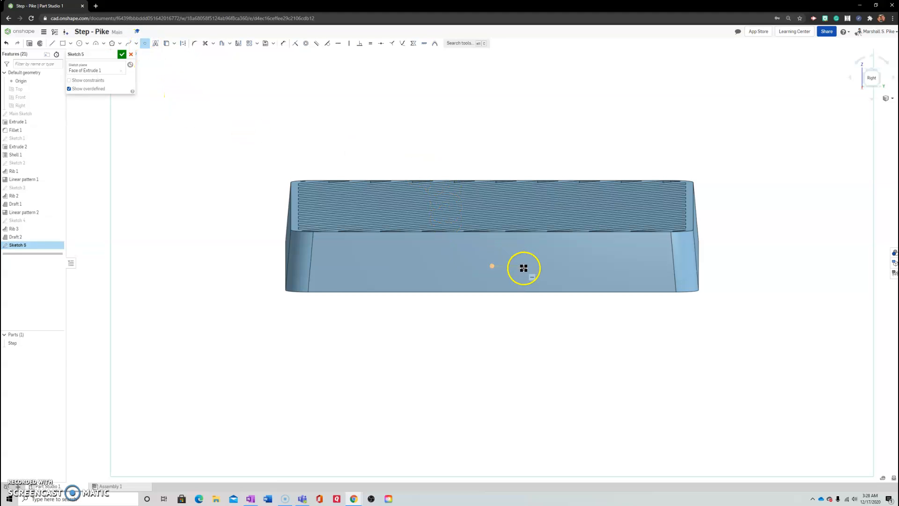
left_click(493, 257)
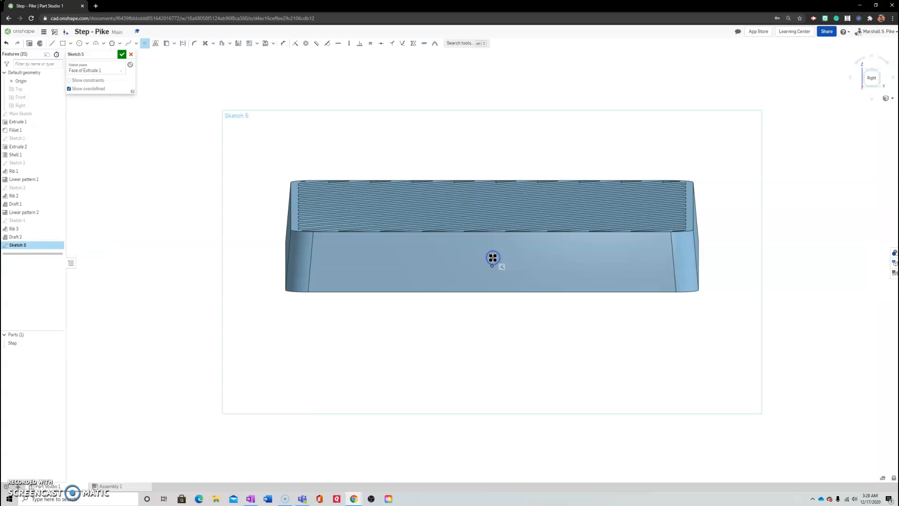
scroll(492, 257, "up", 3)
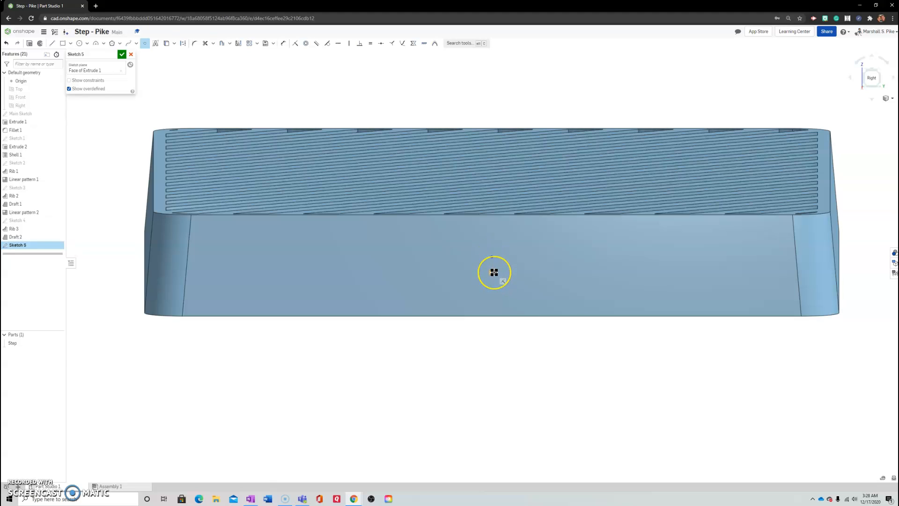
scroll(494, 272, "down", 1)
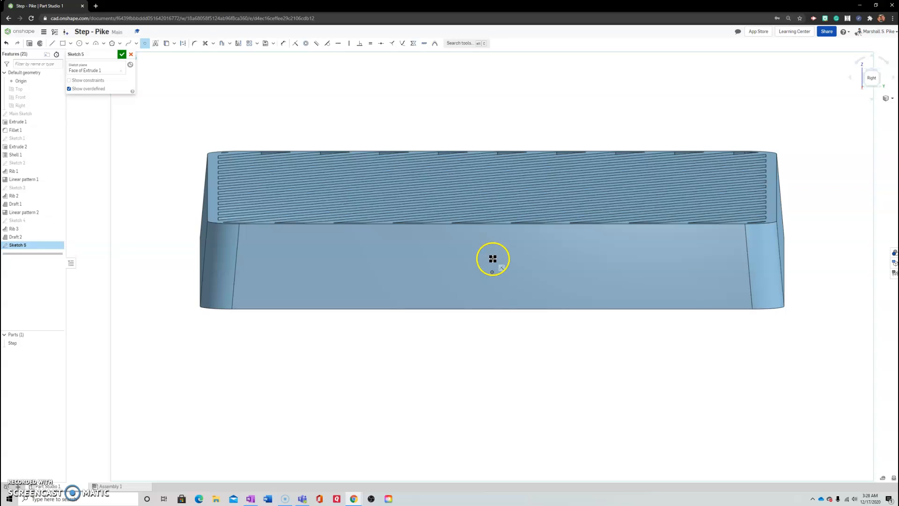
left_click(282, 259)
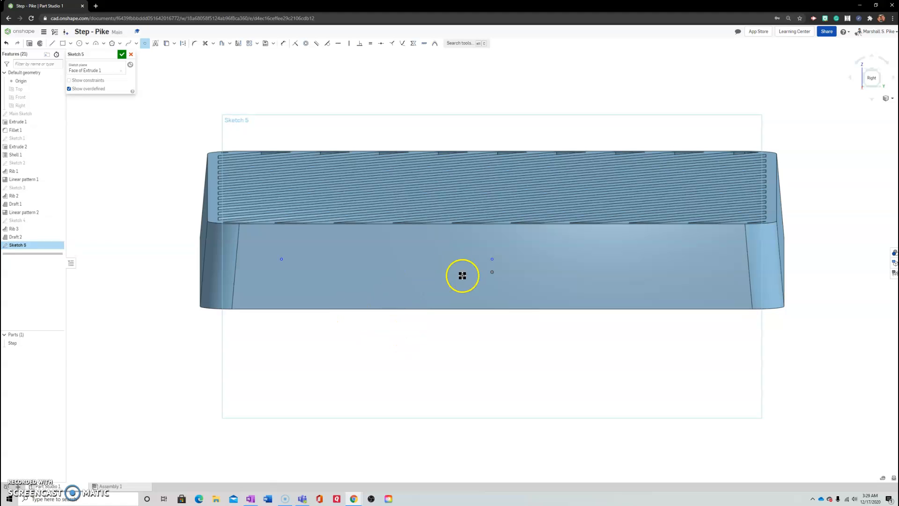
left_click(79, 82)
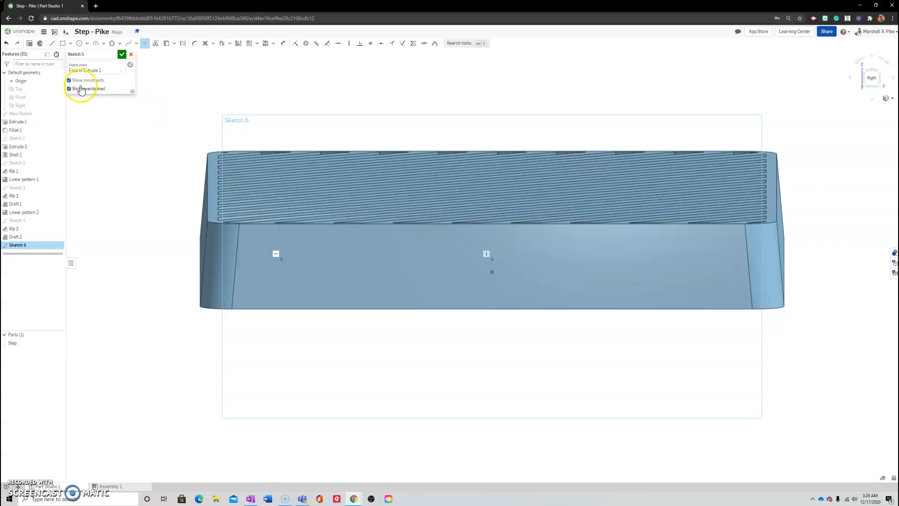
left_click(70, 81)
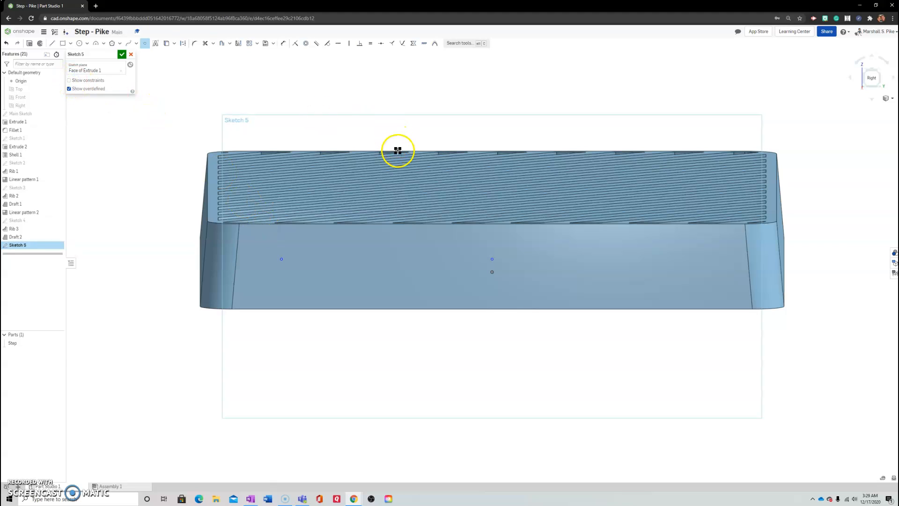
- Dimension the outer point 20 mm above the bottom edge and 50 mm from the step's left side, and finish the sketch
left_click(282, 44)
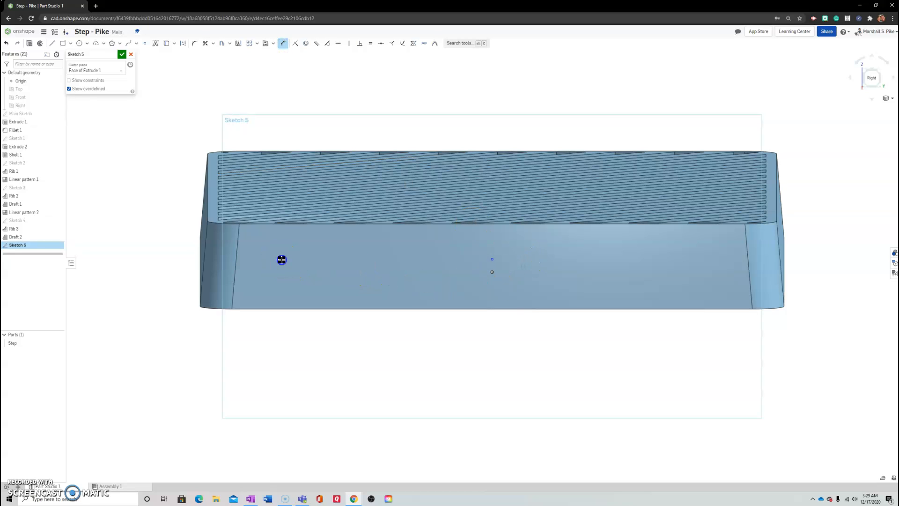
left_click_drag(282, 259, 282, 308)
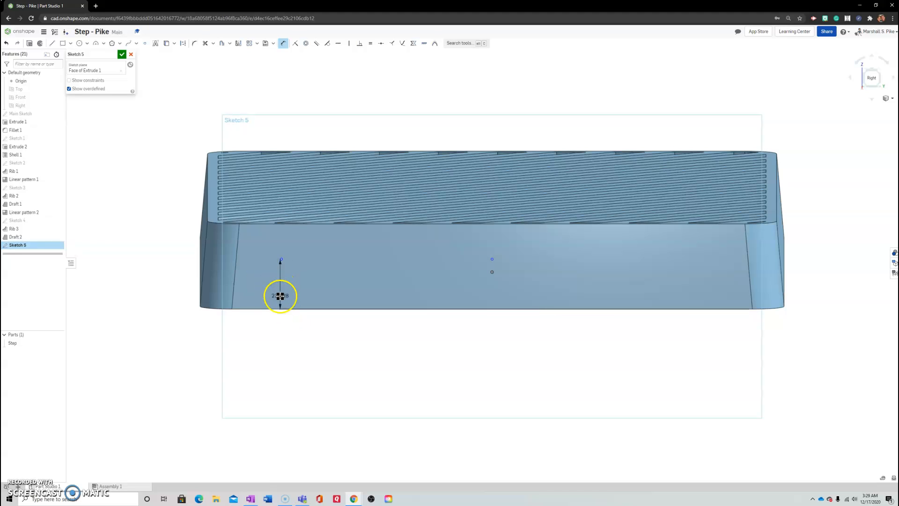
left_click(128, 287)
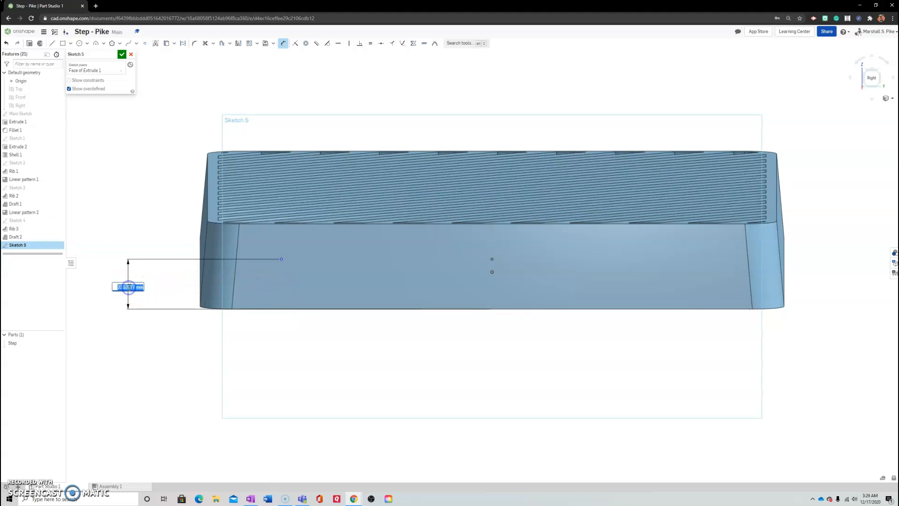
type("20")
key("Return")
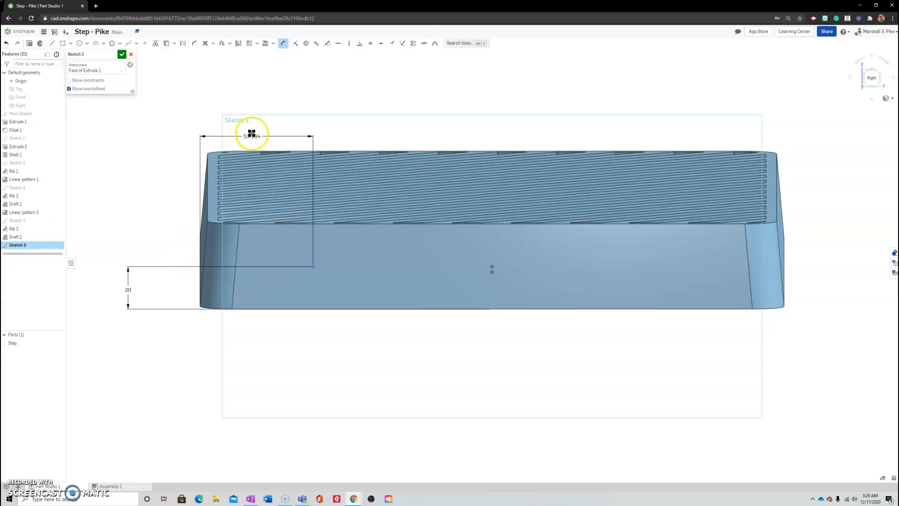
left_click(244, 105)
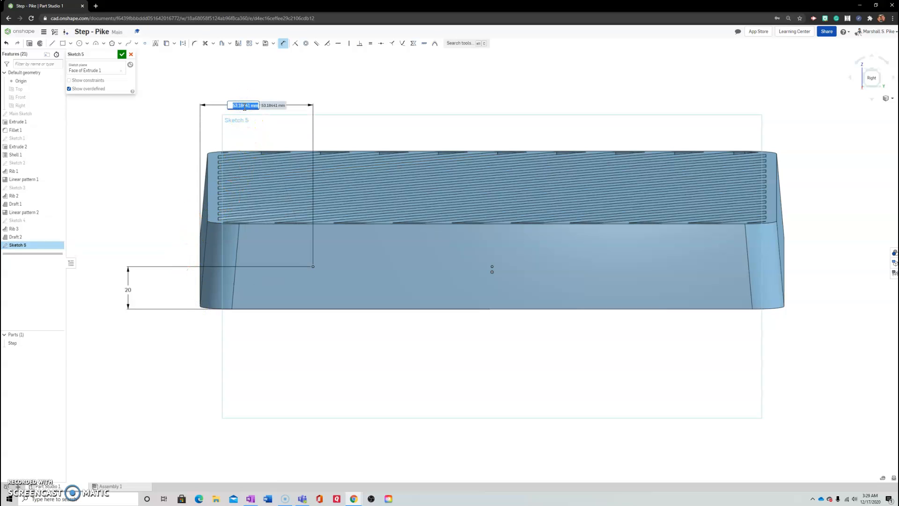
key("Return")
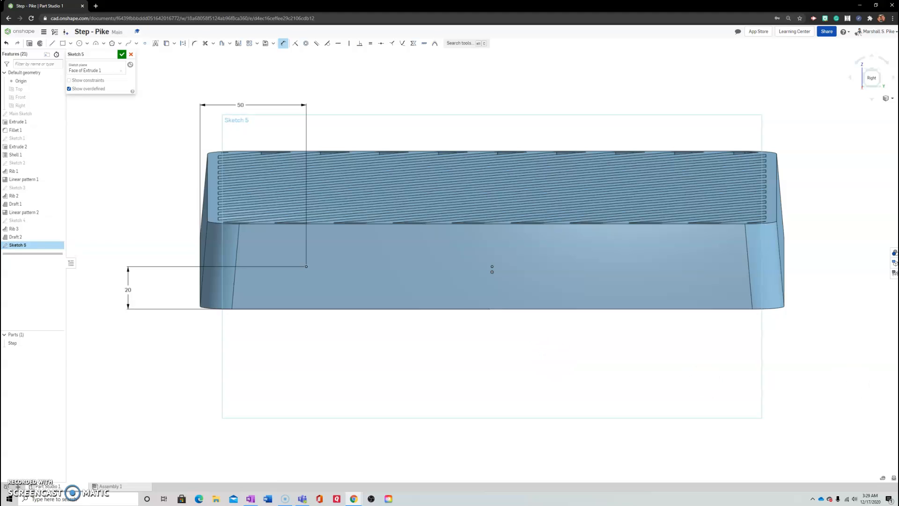
left_click(122, 55)
- Create simple blind ISO M10 clearance holes with normal fit, 11 mm diameter and 5 mm depth, at both points of Sketch 5
right_click_drag(535, 361, 542, 357)
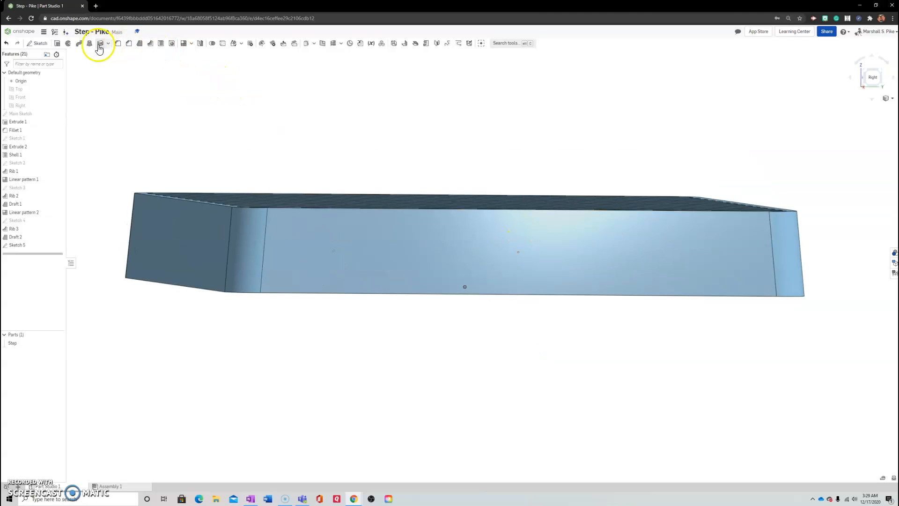
left_click(172, 44)
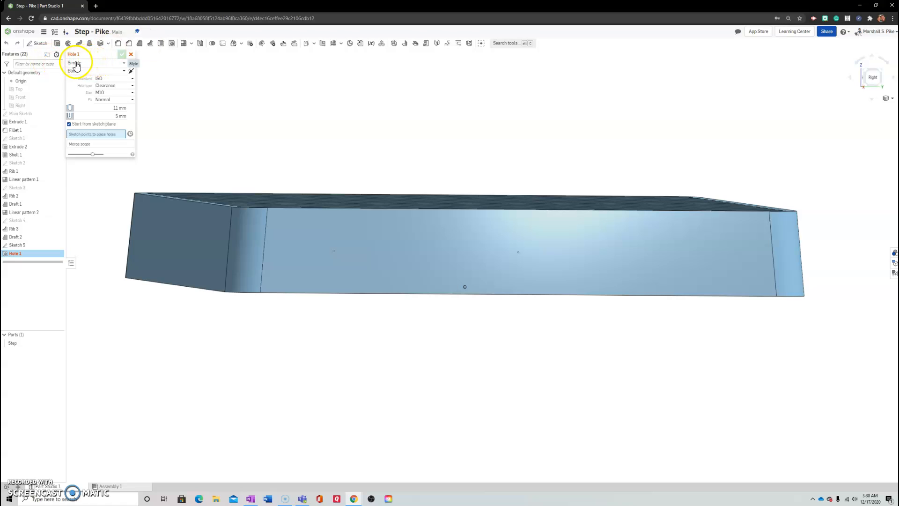
left_click(123, 73)
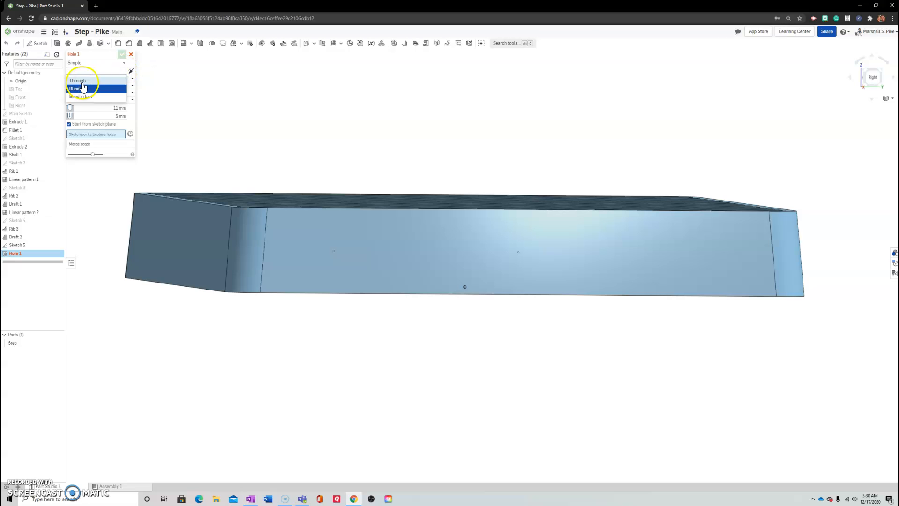
left_click(84, 80)
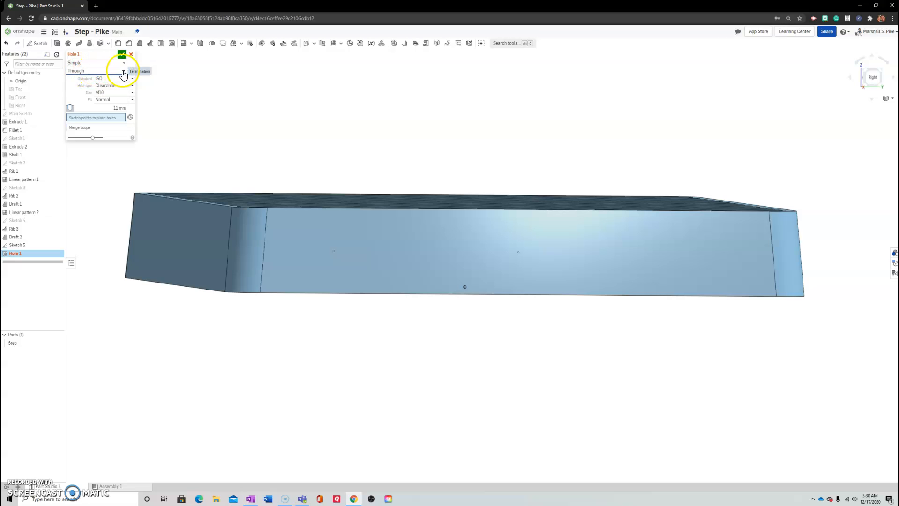
left_click(123, 70)
left_click(92, 88)
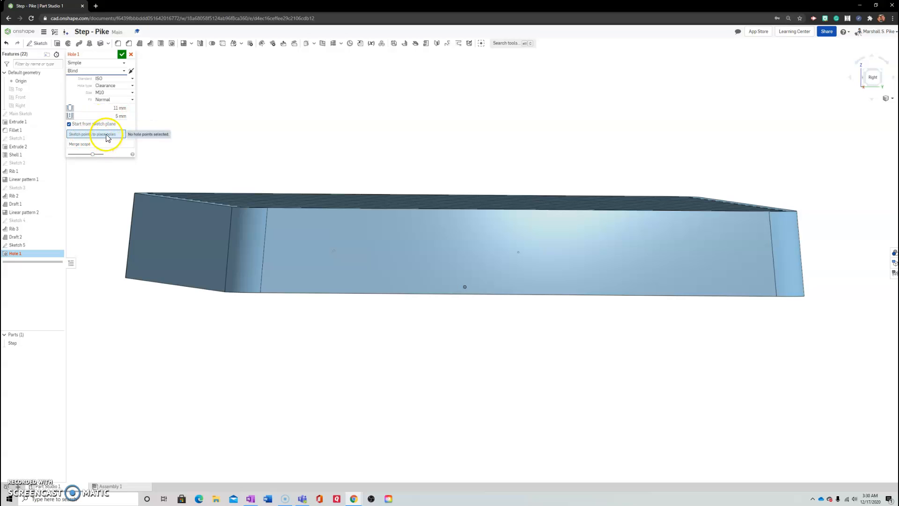
left_click(18, 245)
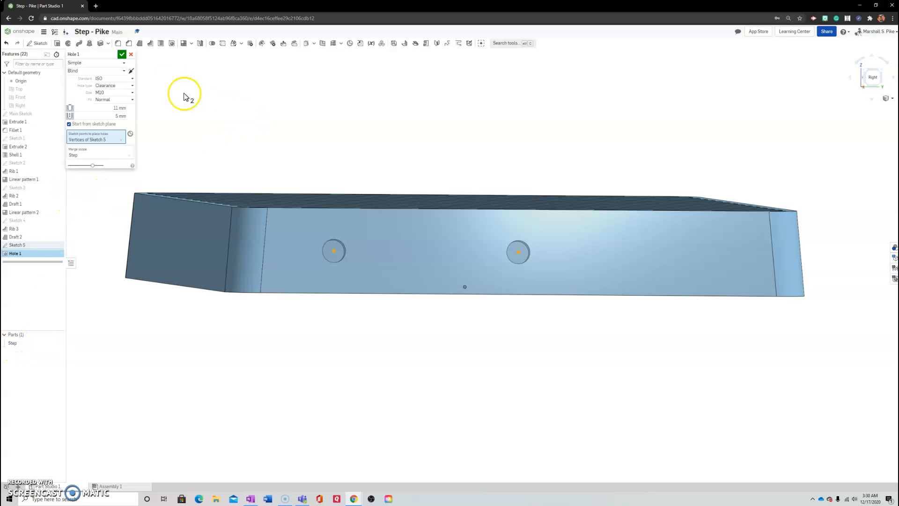
left_click(121, 57)
right_click_drag(301, 246, 372, 353)
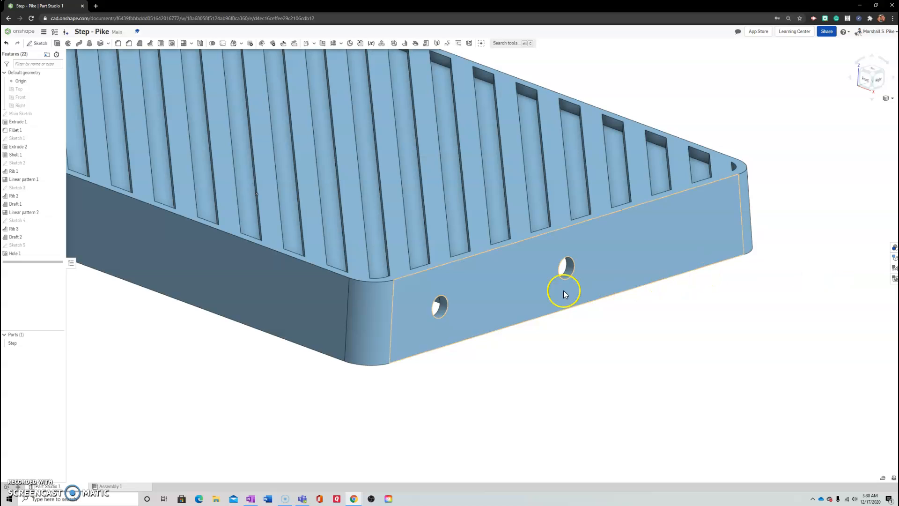
scroll(163, 323, "down", 2)
middle_click_drag(118, 314, 252, 320)
scroll(227, 320, "up", 1)
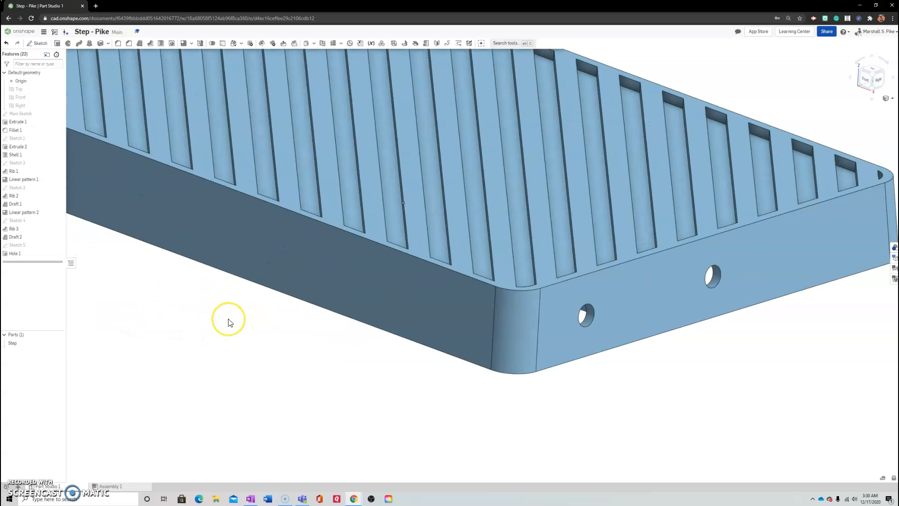
scroll(227, 321, "down", 3)
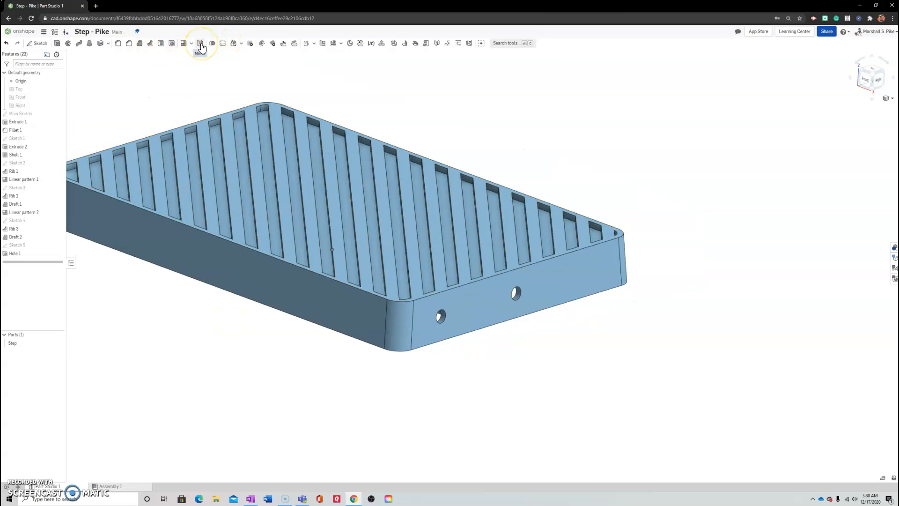
- Mirror the Hole 1 feature across the Right plane to the opposite end of the step using a feature mirror
left_click(201, 43)
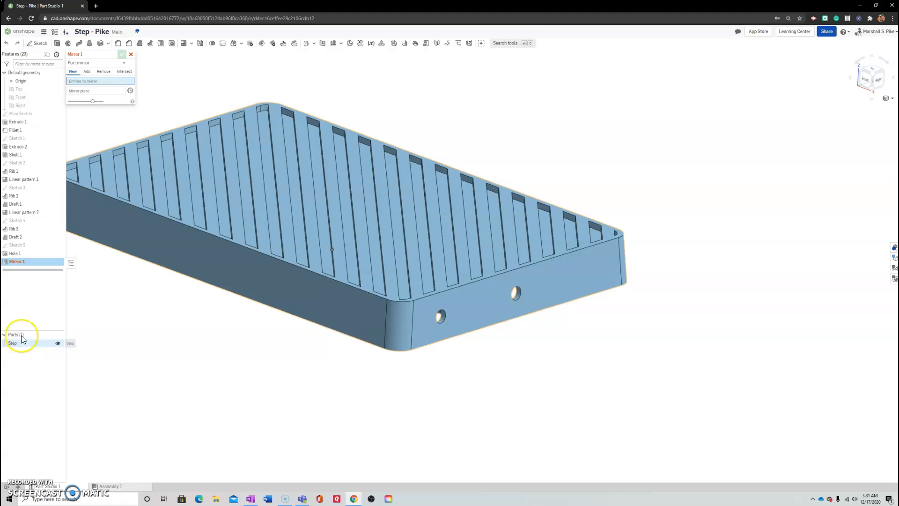
left_click(124, 65)
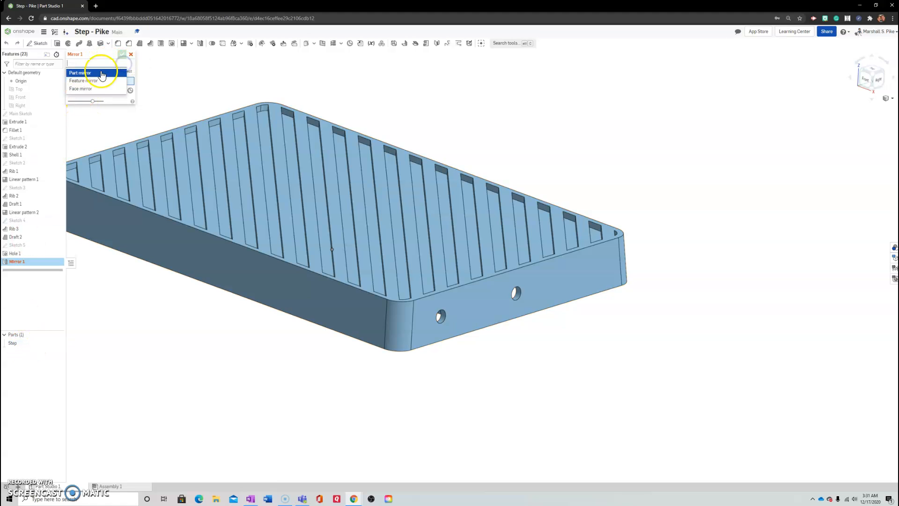
left_click(95, 79)
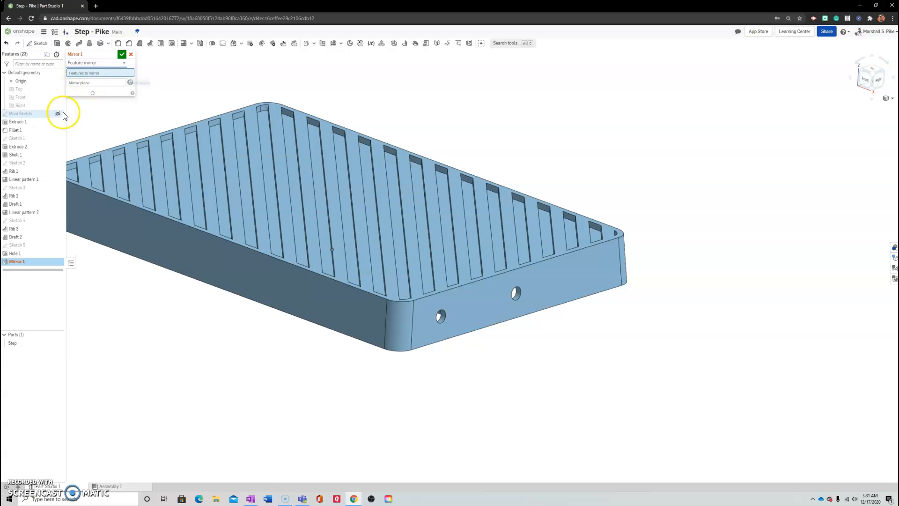
left_click(15, 254)
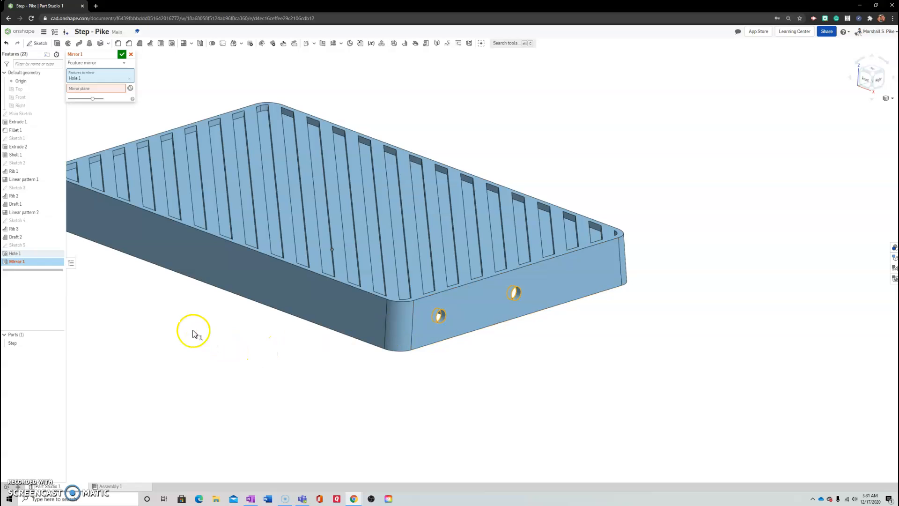
scroll(193, 333, "down", 2)
left_click(90, 93)
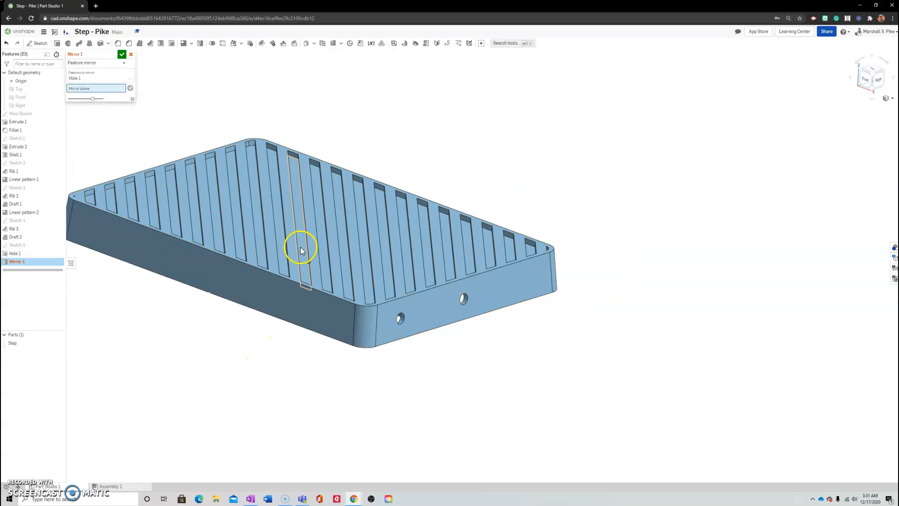
left_click(17, 106)
right_click_drag(612, 191, 670, 193)
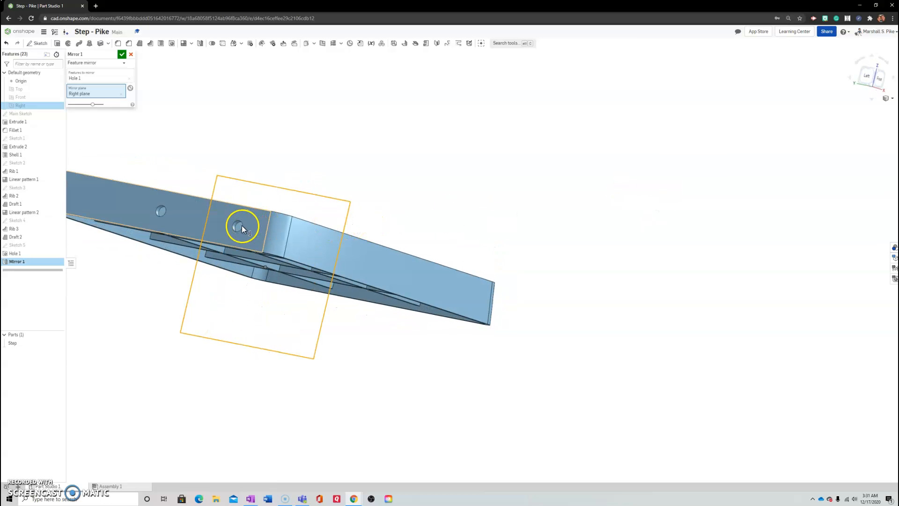
right_click_drag(709, 234, 650, 233)
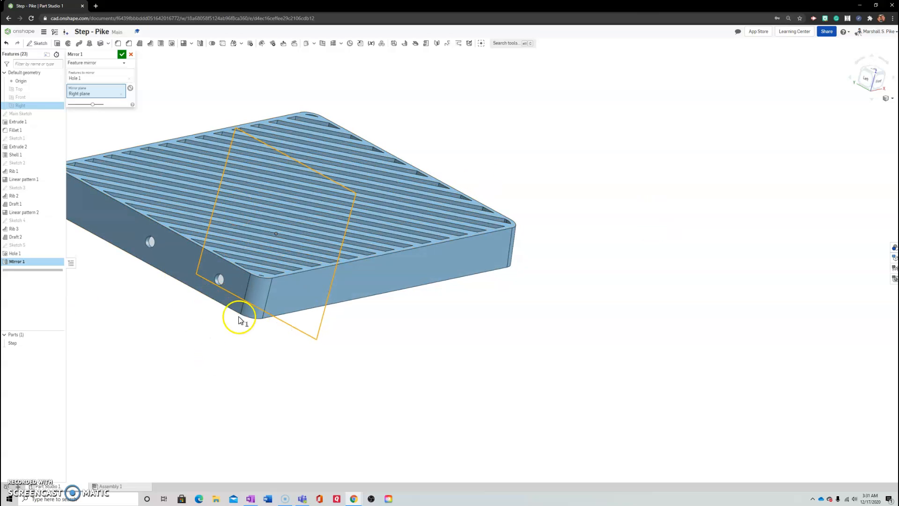
left_click(122, 56)
right_click_drag(435, 237, 433, 353)
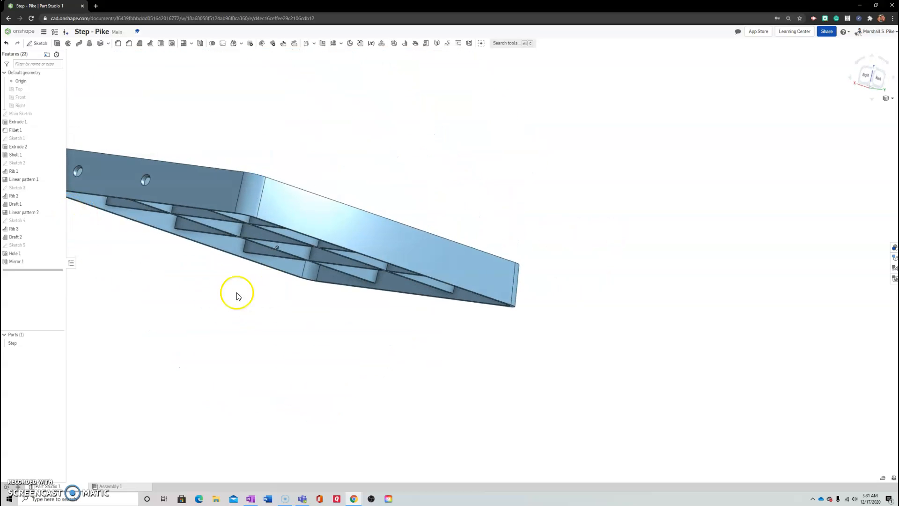